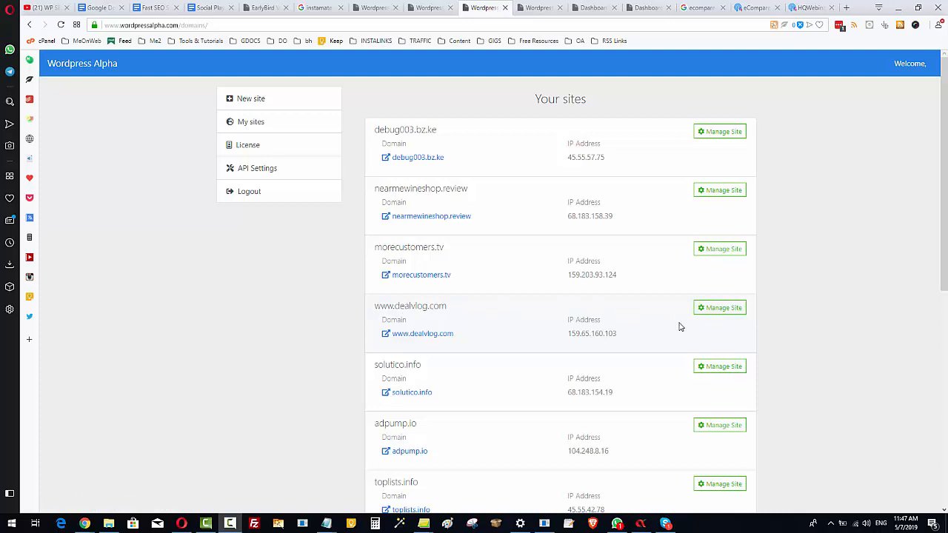
pyautogui.click(724, 308)
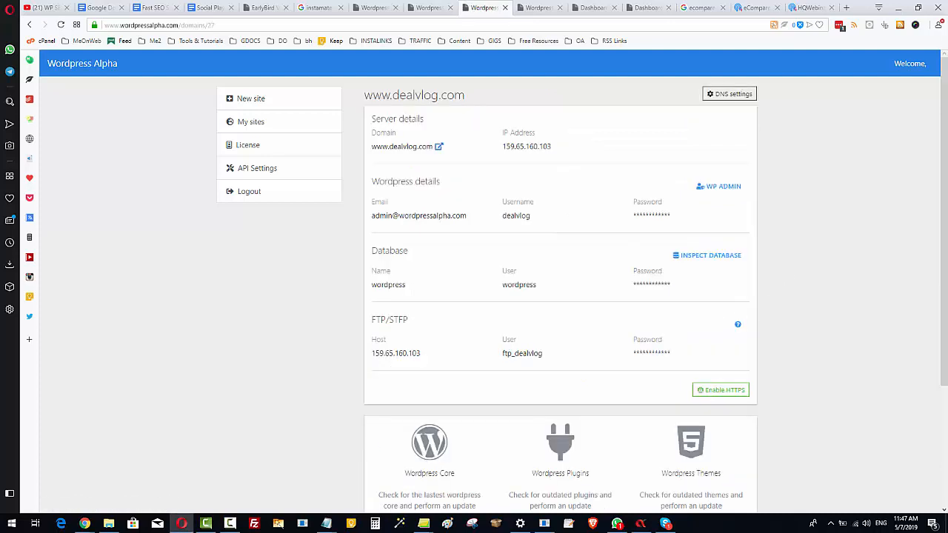
pyautogui.click(439, 147)
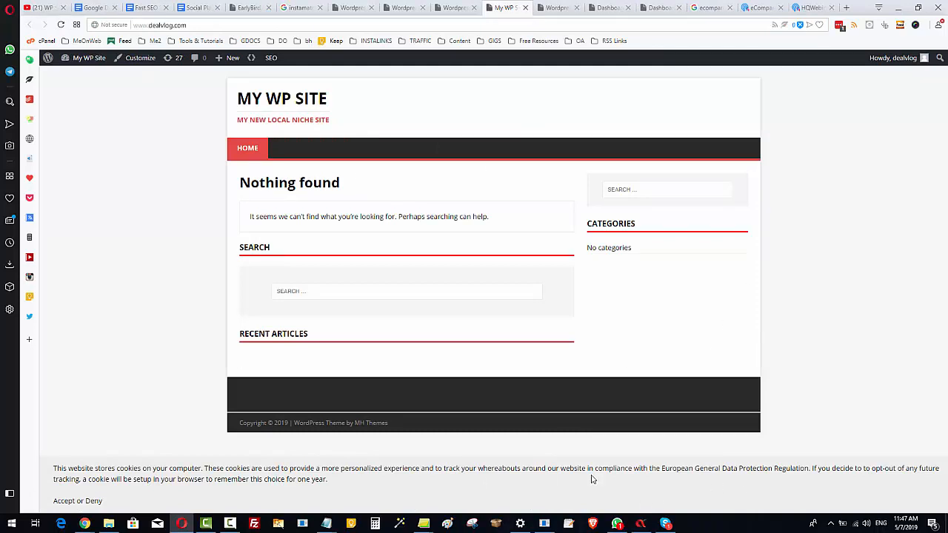
pyautogui.click(452, 9)
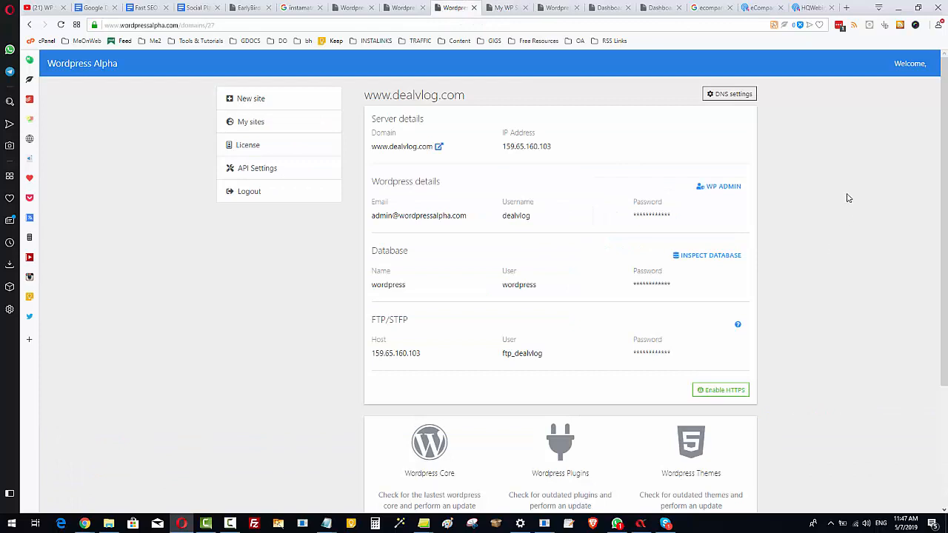
pyautogui.scroll(-2, 773, 265)
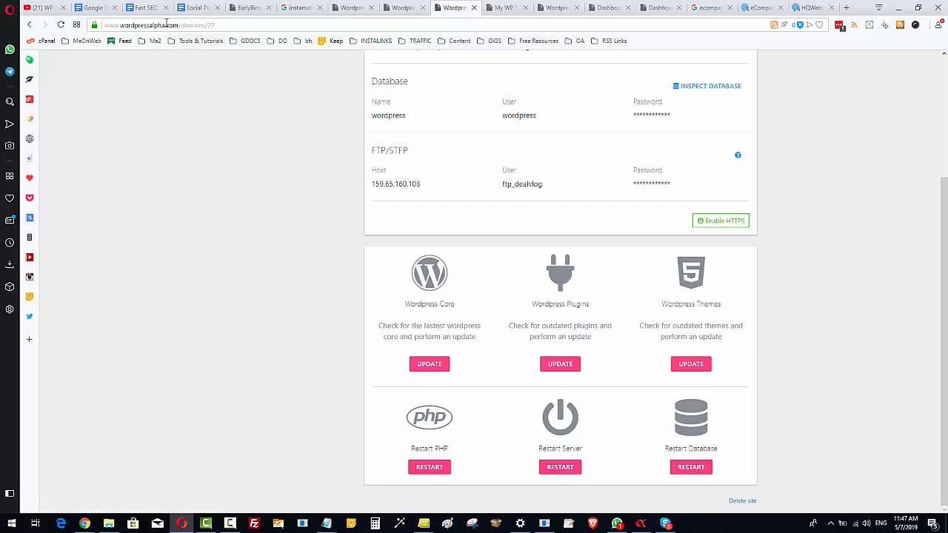
pyautogui.scroll(2, 597, 364)
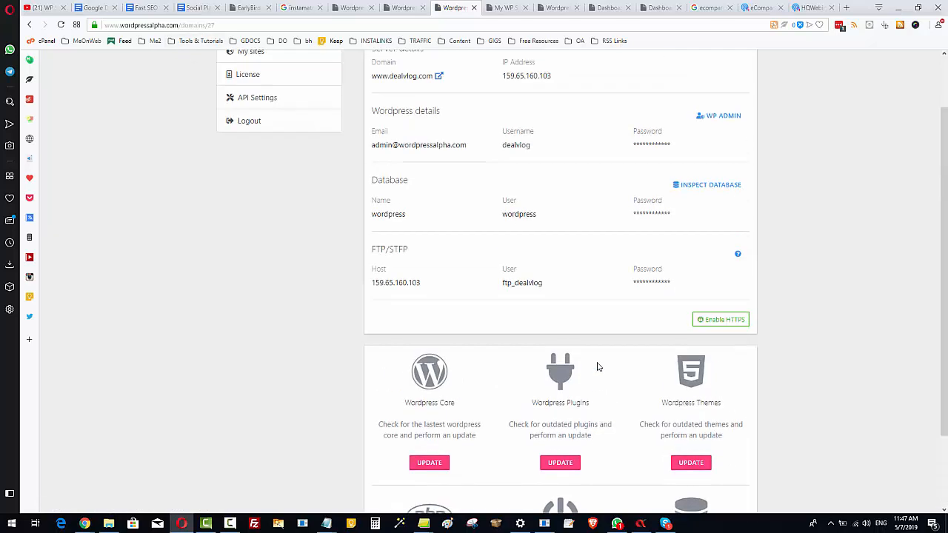
pyautogui.scroll(2, 597, 365)
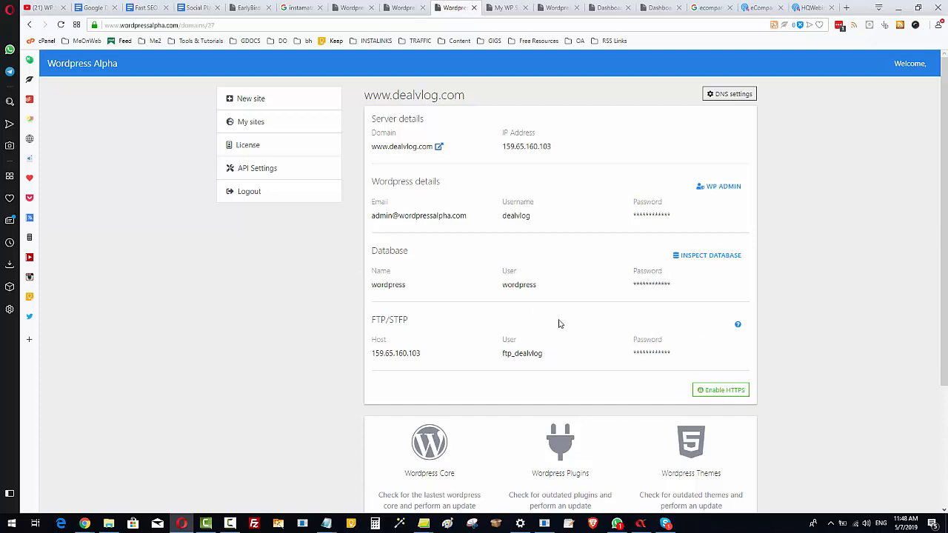
pyautogui.scroll(-3, 805, 448)
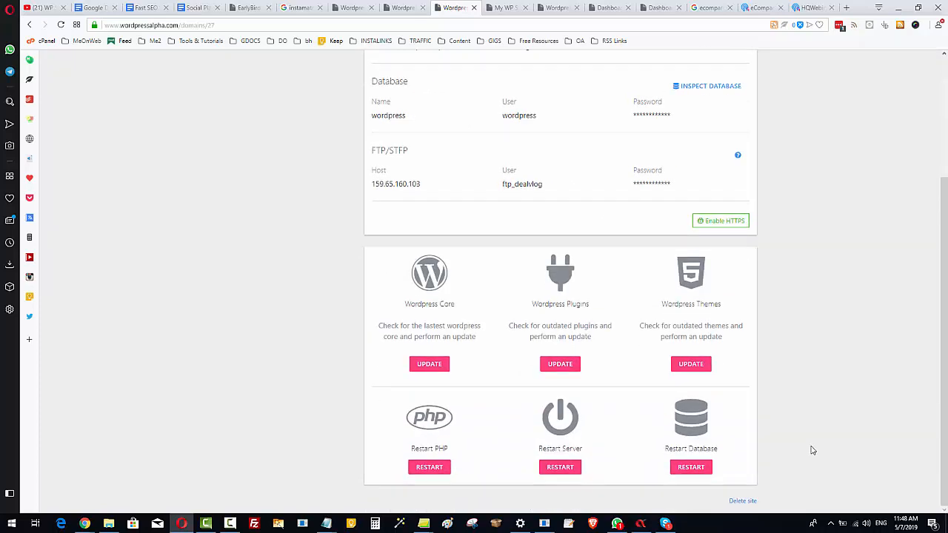
pyautogui.scroll(3, 812, 450)
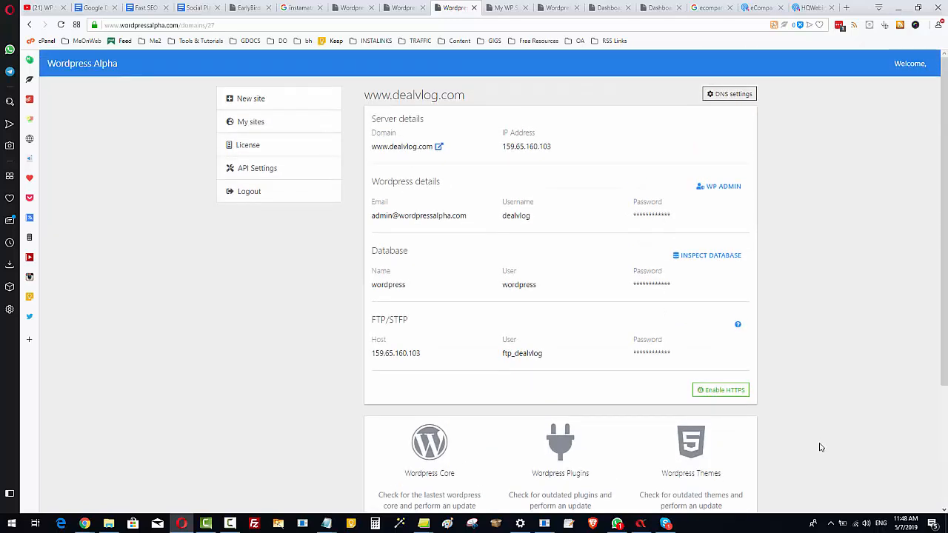
pyautogui.scroll(-3, 846, 431)
pyautogui.scroll(3, 846, 440)
pyautogui.click(723, 95)
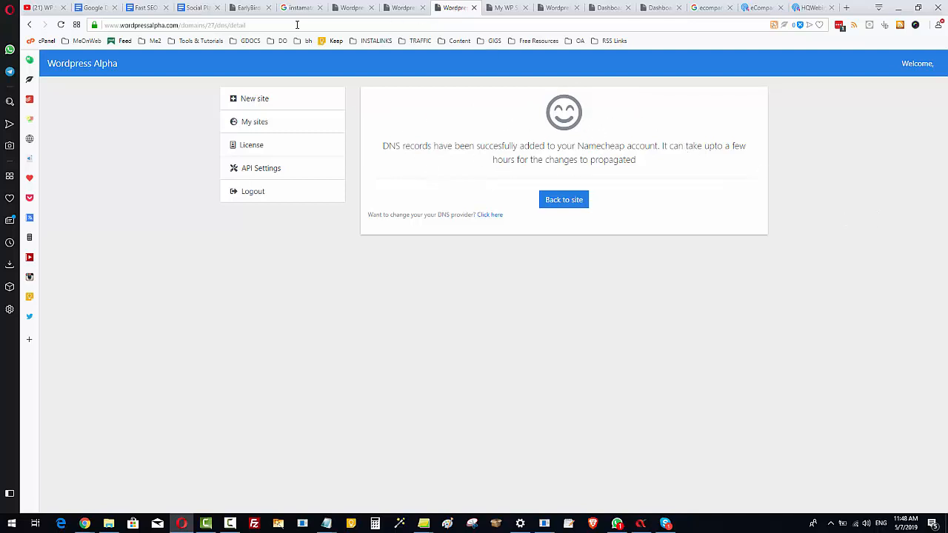
pyautogui.click(30, 25)
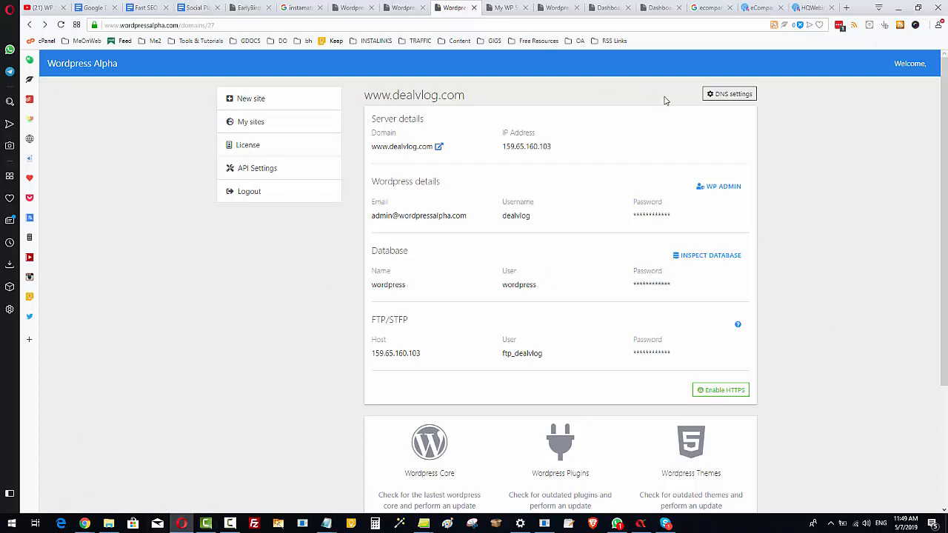
# Step: Open the WordPress admin dashboard of dealvlog.com from its live site and check the pending updates
pyautogui.click(494, 9)
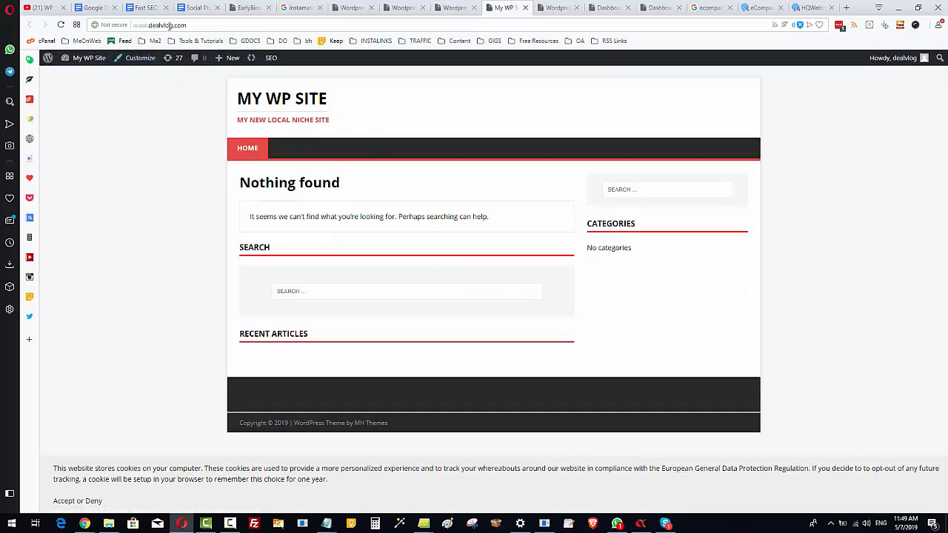
pyautogui.moveTo(82, 58)
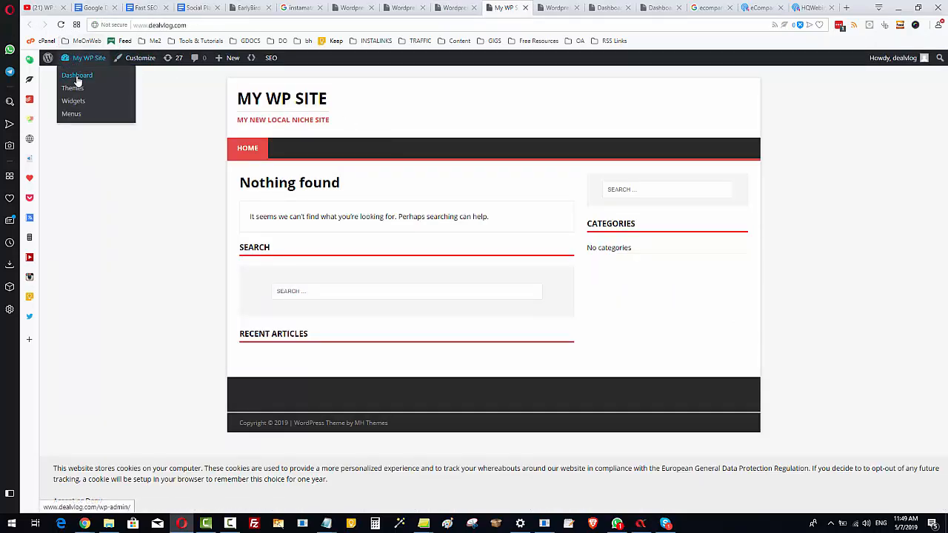
pyautogui.click(72, 87)
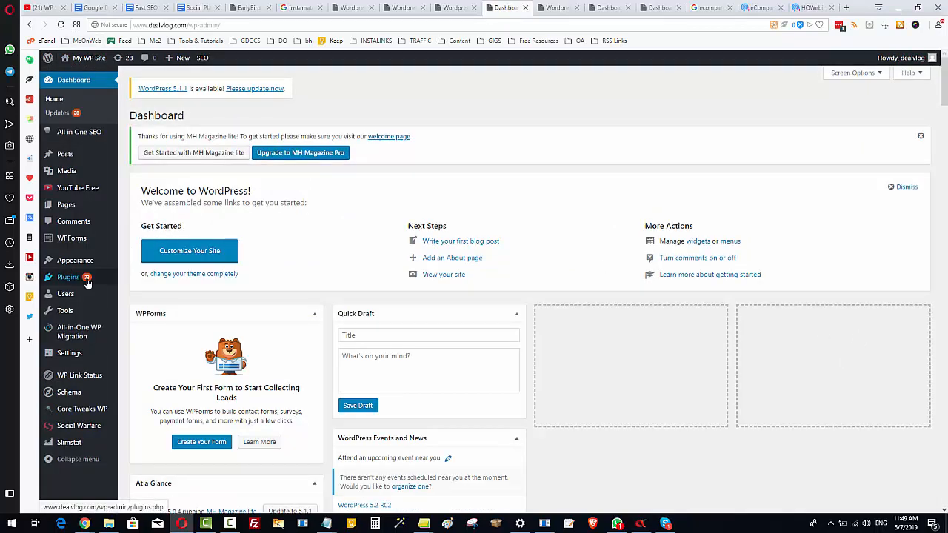
pyautogui.moveTo(83, 284)
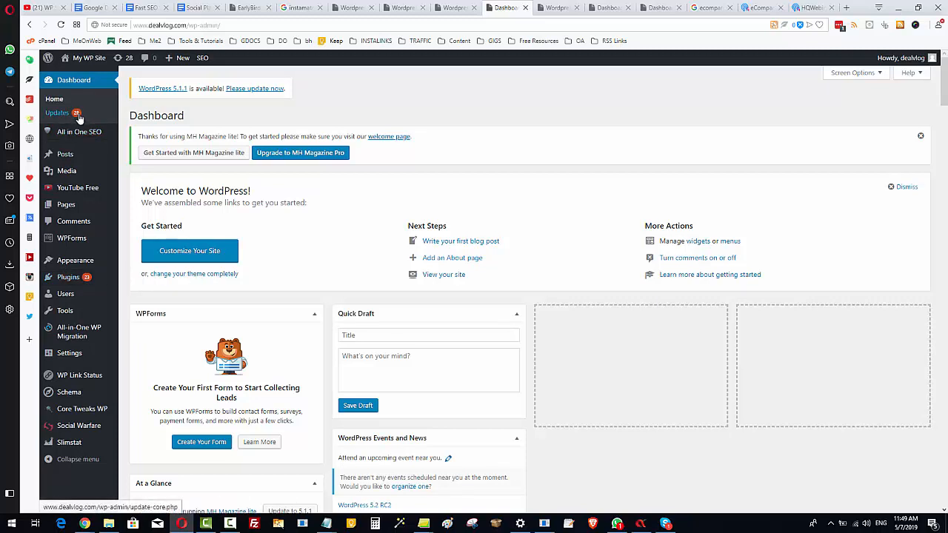
# Step: Update the site's outdated WordPress plugins from its Wordpress Alpha management page and reload the dealvlog.com dashboard until it loads again
pyautogui.click(454, 8)
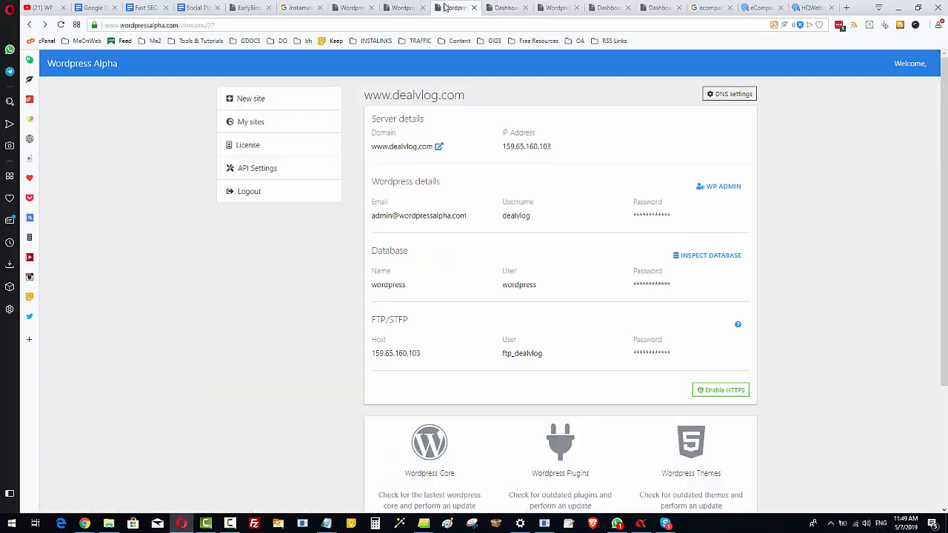
pyautogui.scroll(-3, 809, 308)
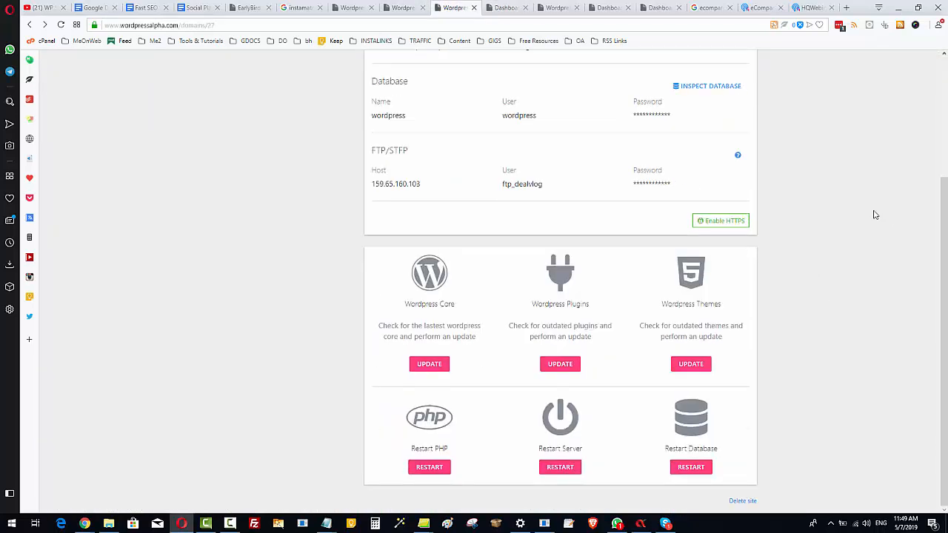
pyautogui.click(561, 363)
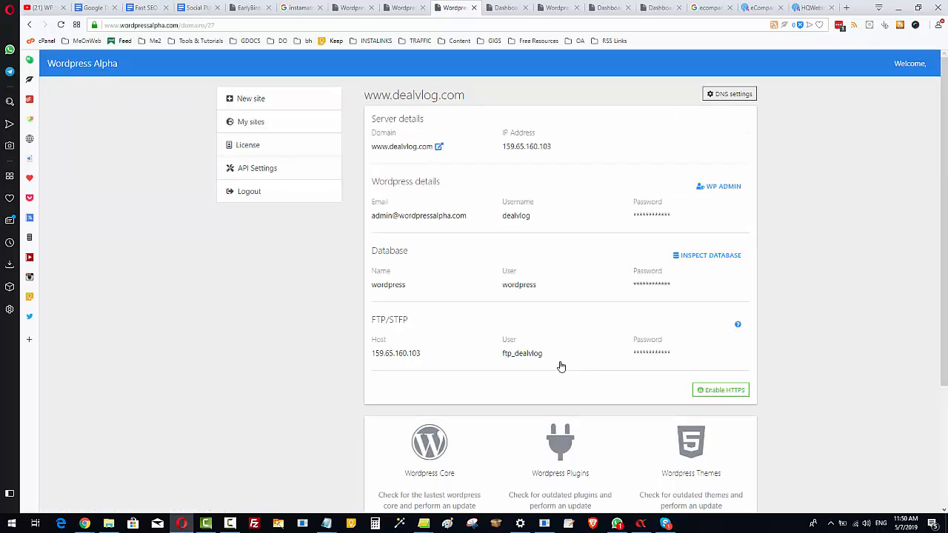
pyautogui.click(499, 13)
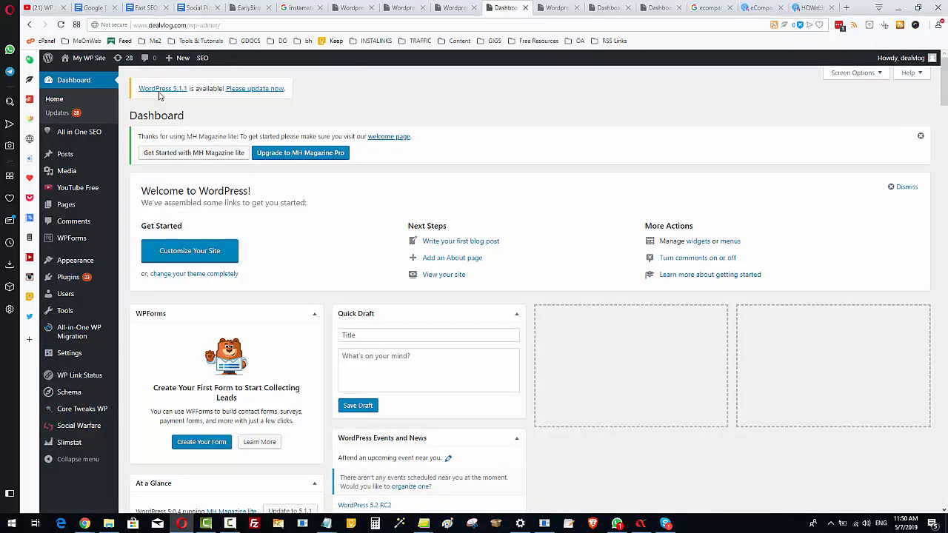
pyautogui.click(61, 25)
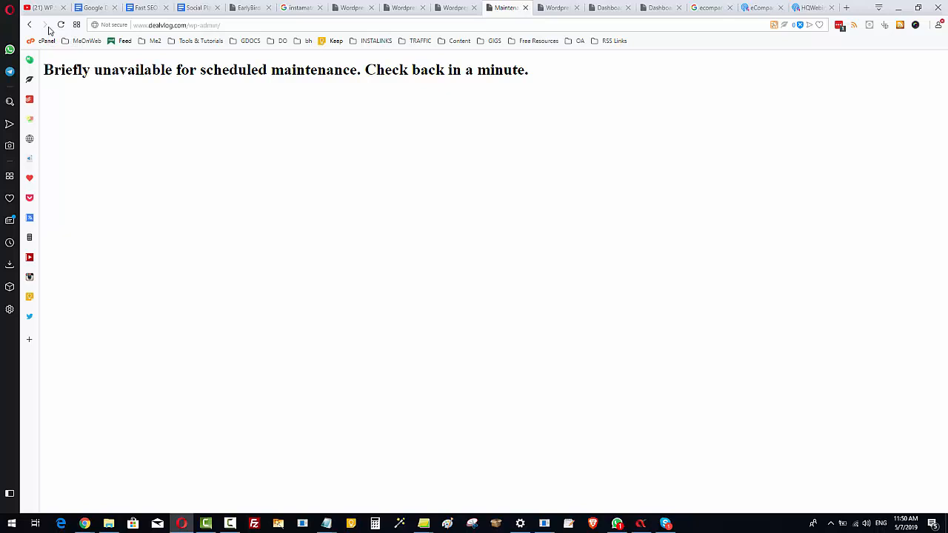
pyautogui.press('F5')
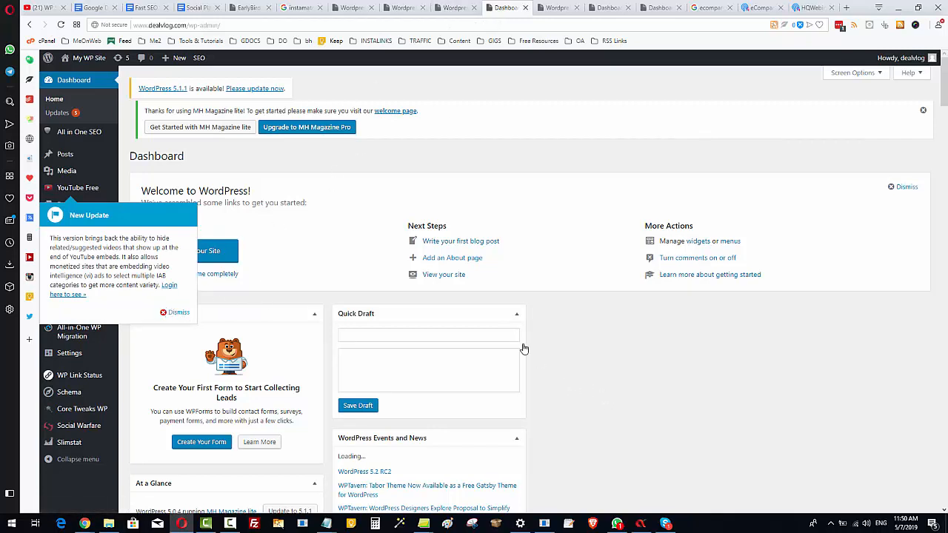
# Step: Update the site's outdated WordPress themes from its Wordpress Alpha management page
pyautogui.click(450, 9)
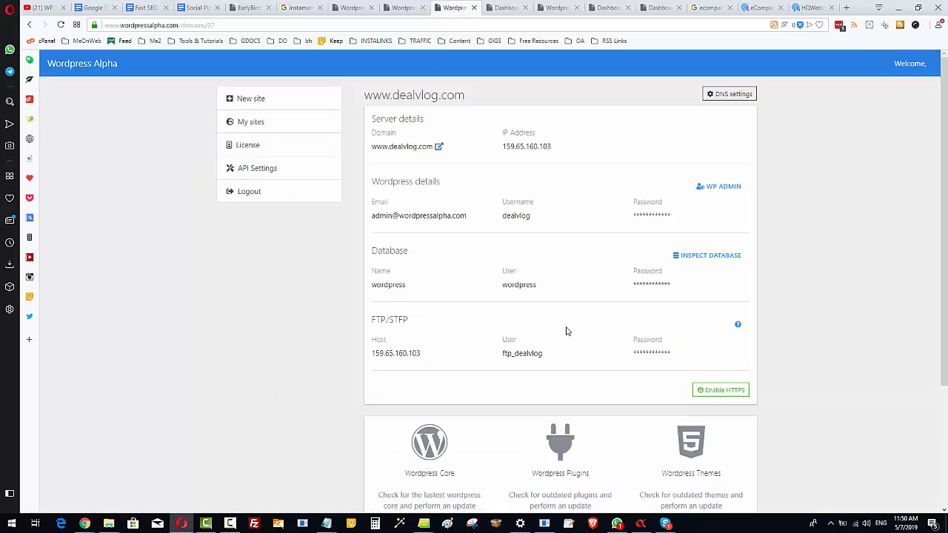
pyautogui.scroll(-3, 688, 374)
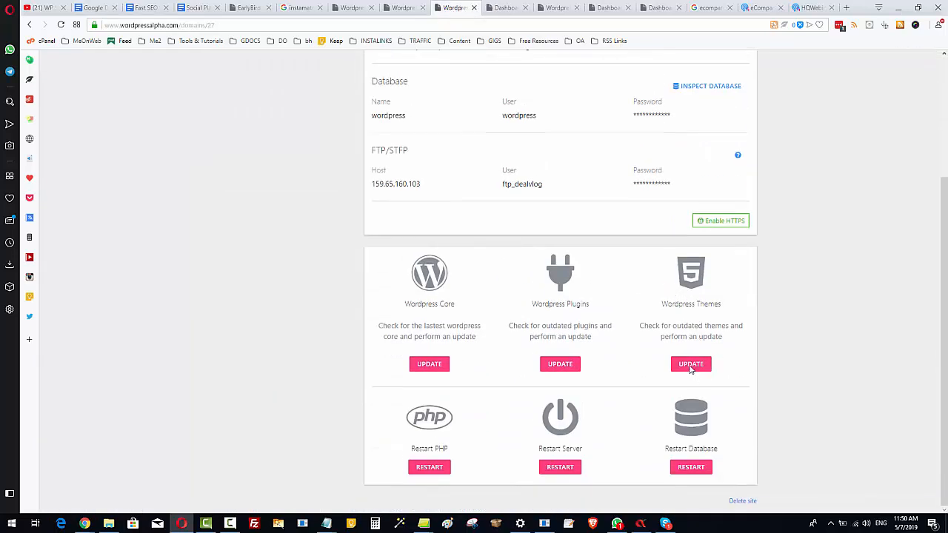
pyautogui.click(690, 365)
# Step: Dismiss the New Update notice on the dealvlog.com dashboard, reload it, and open the site's WordPress Updates page
pyautogui.click(503, 8)
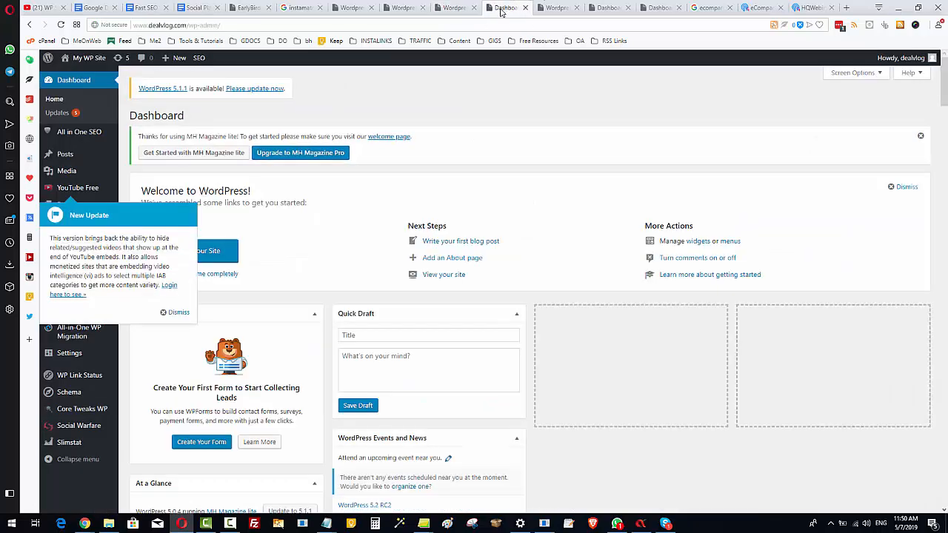
pyautogui.click(177, 313)
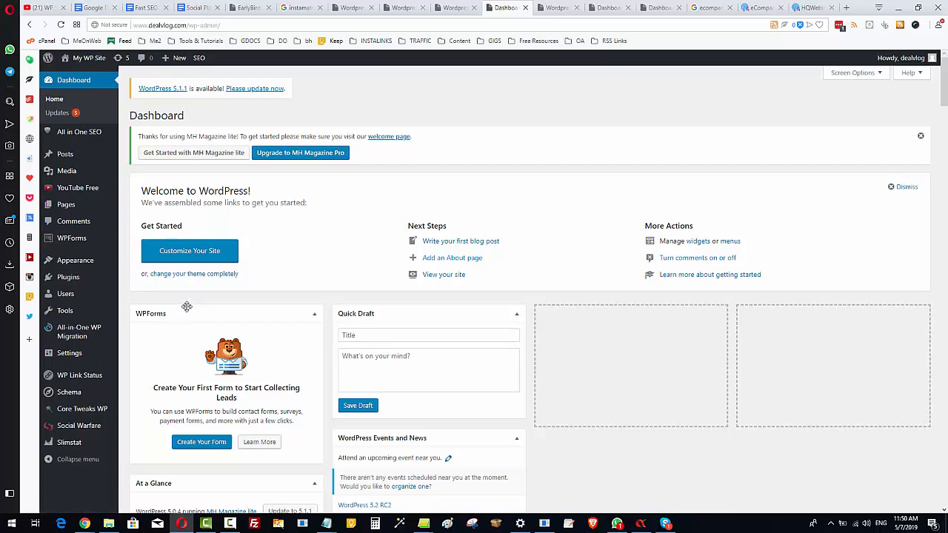
pyautogui.press('F5')
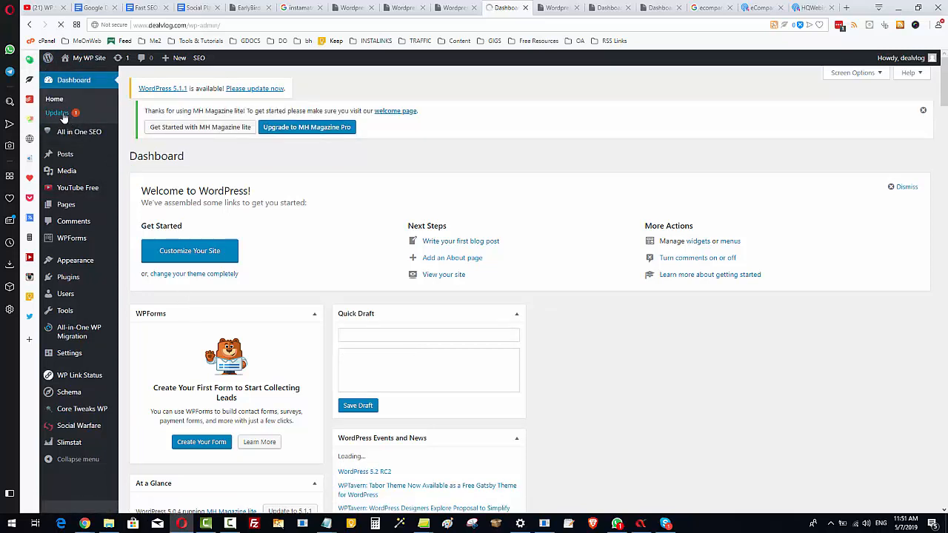
pyautogui.click(66, 117)
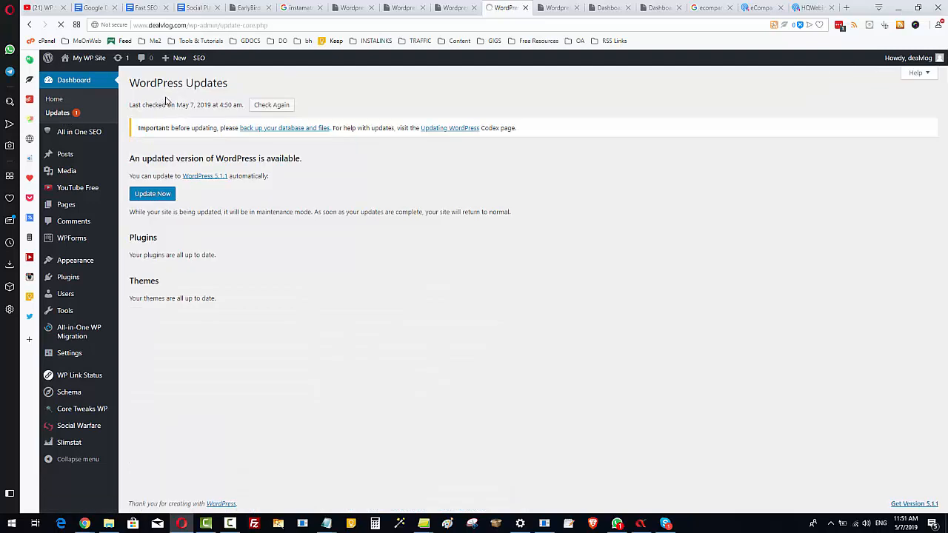
# Step: Update the site's WordPress core from Wordpress Alpha and reload the WordPress Updates page to check it
pyautogui.click(451, 9)
pyautogui.scroll(-3, 666, 296)
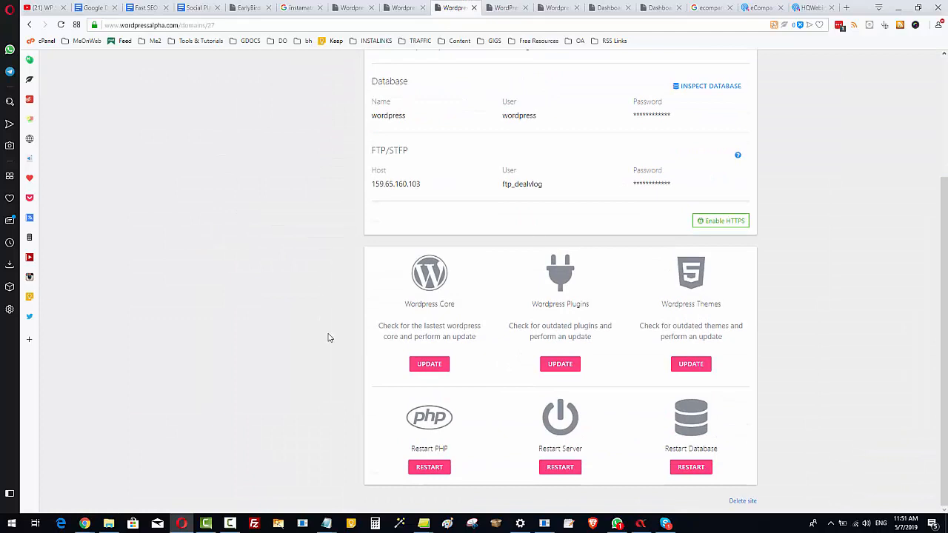
pyautogui.click(429, 364)
pyautogui.click(506, 9)
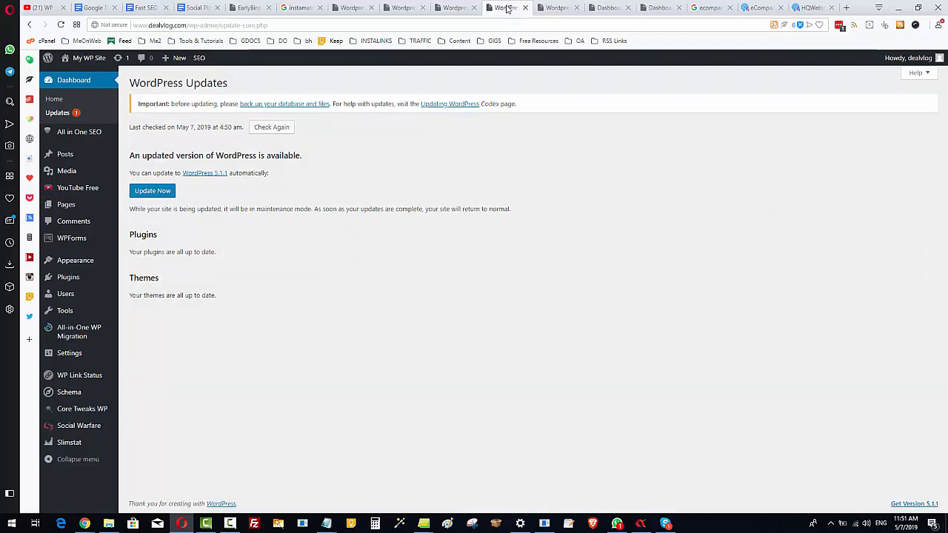
pyautogui.press('F5')
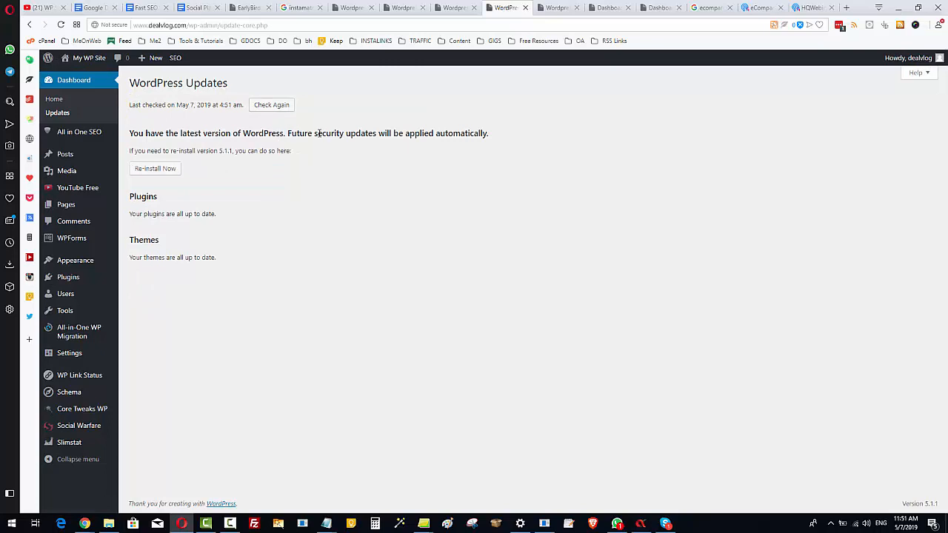
pyautogui.click(453, 7)
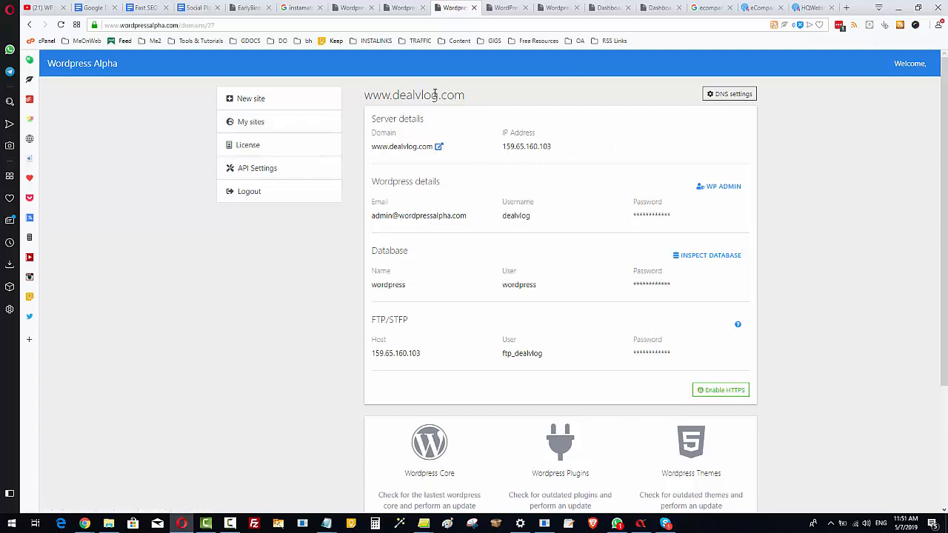
pyautogui.moveTo(548, 149)
pyautogui.click(505, 8)
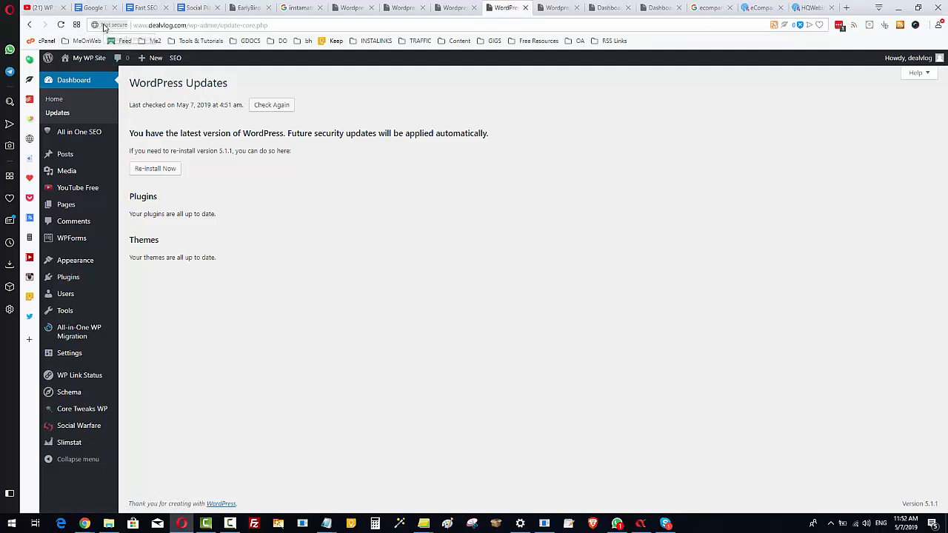
pyautogui.click(452, 9)
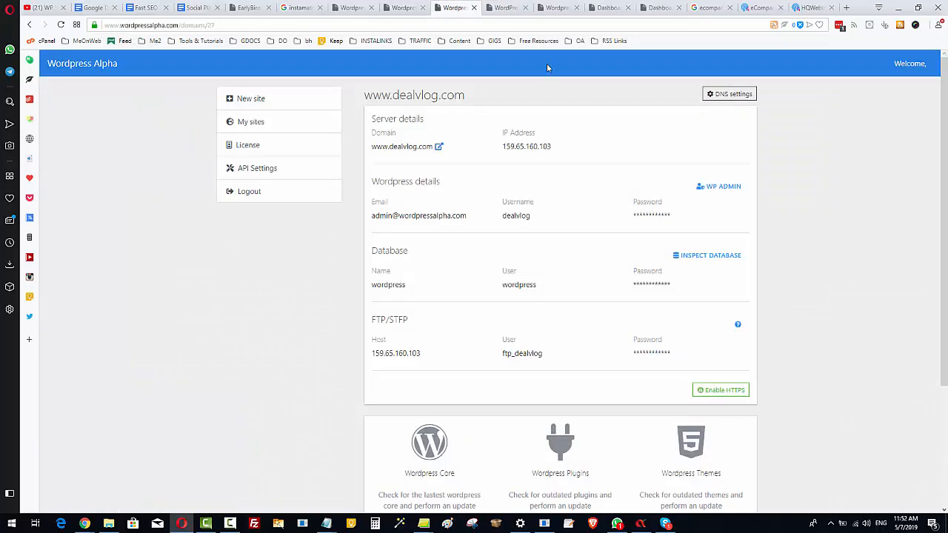
pyautogui.click(719, 390)
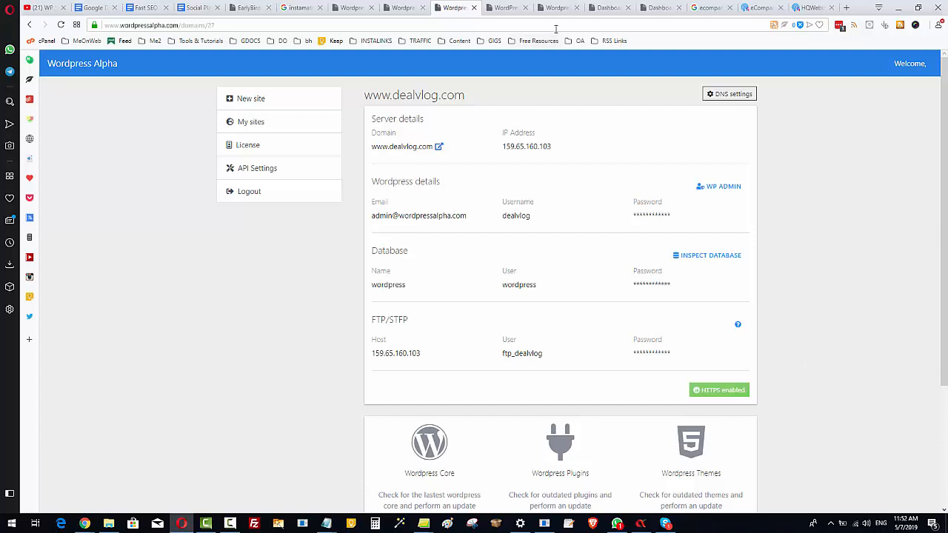
pyautogui.click(511, 8)
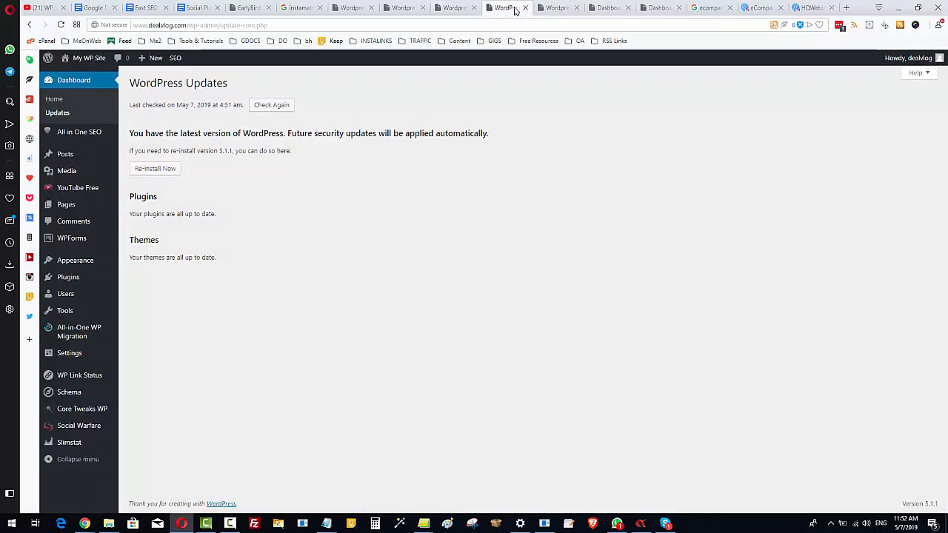
pyautogui.press('F5')
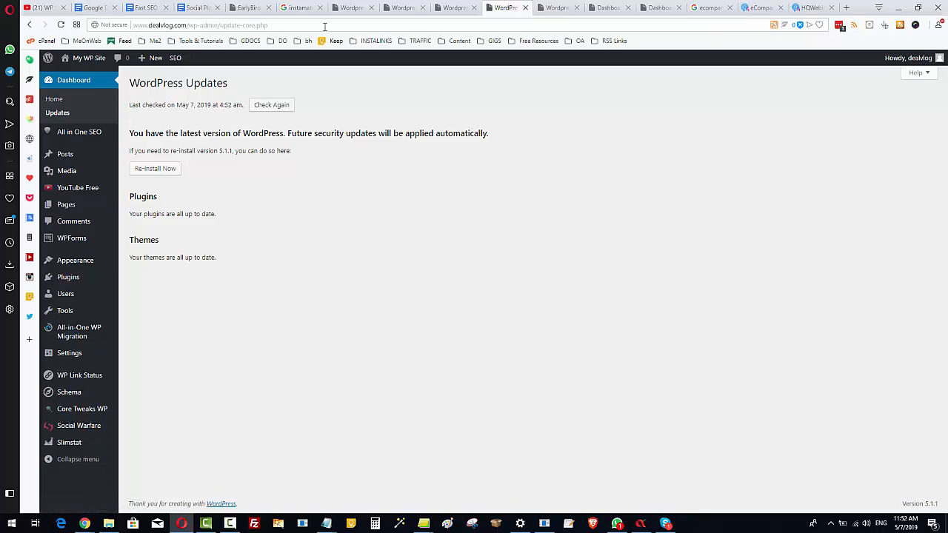
pyautogui.moveTo(903, 67)
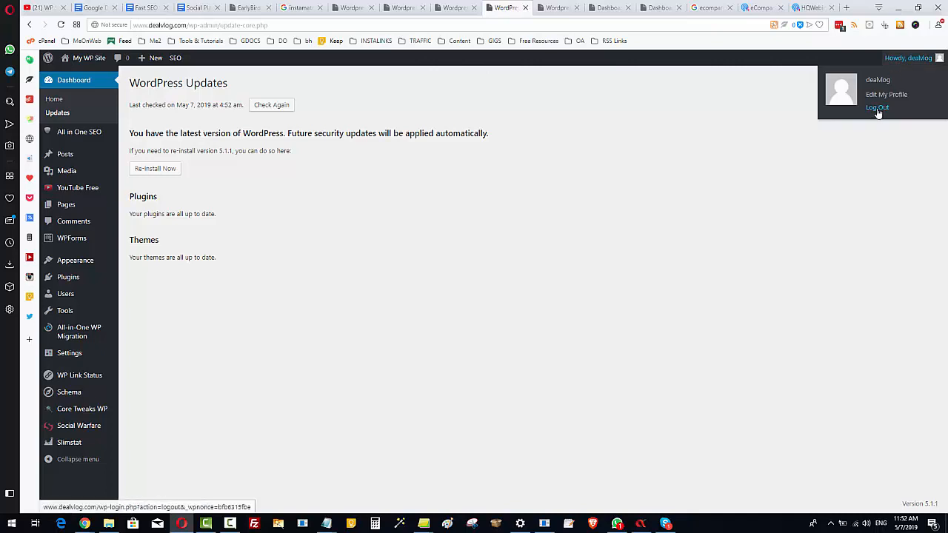
pyautogui.click(877, 108)
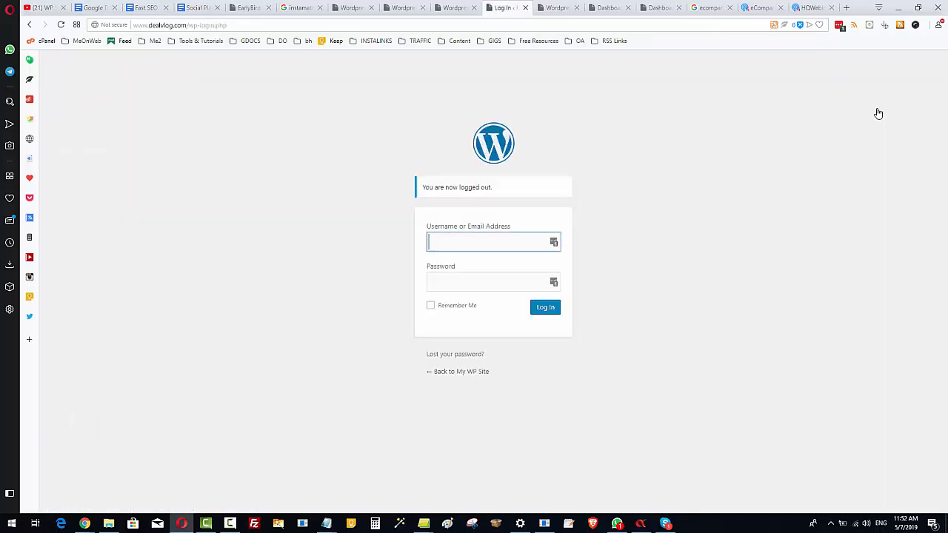
pyautogui.click(542, 311)
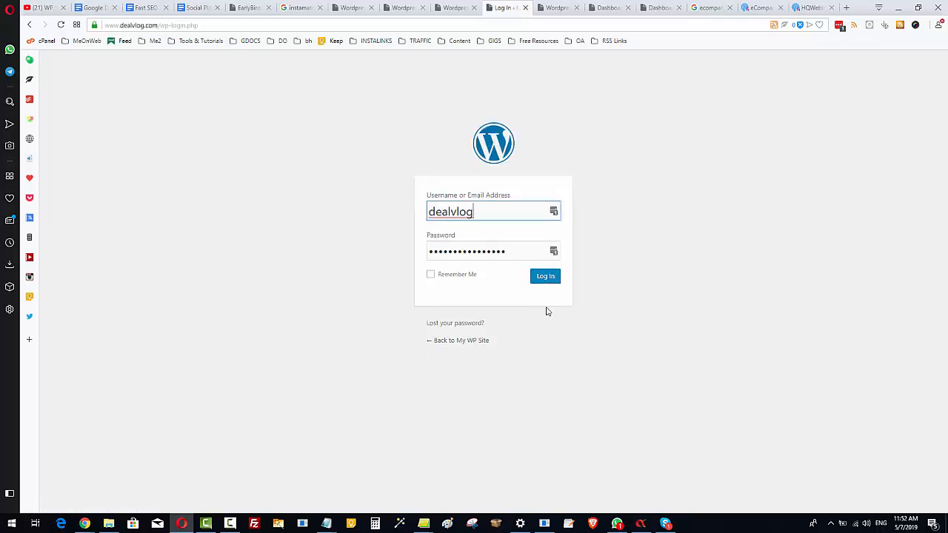
pyautogui.click(454, 9)
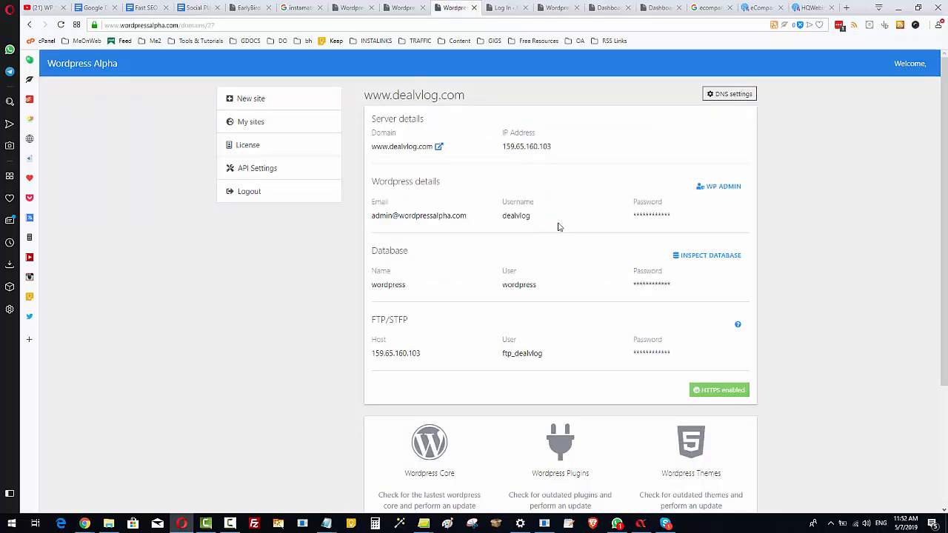
pyautogui.click(677, 217)
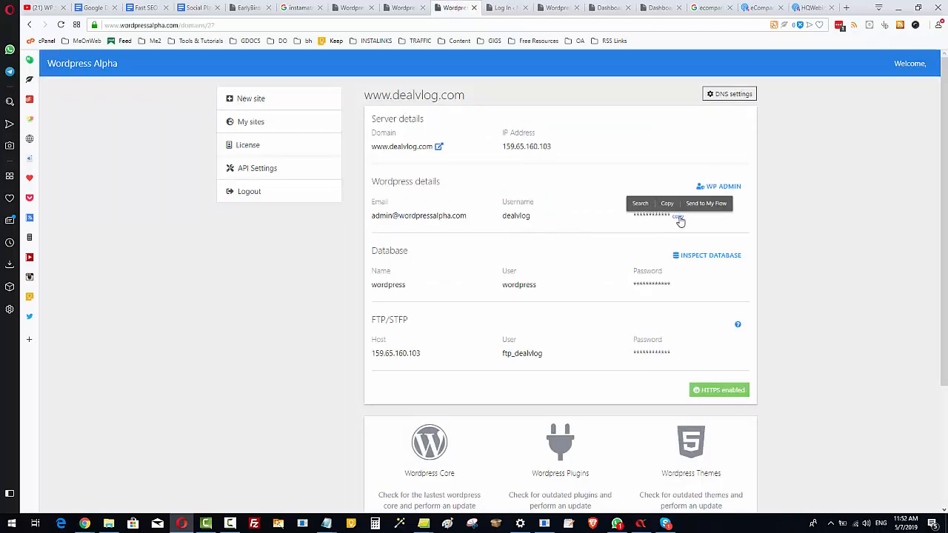
pyautogui.click(667, 205)
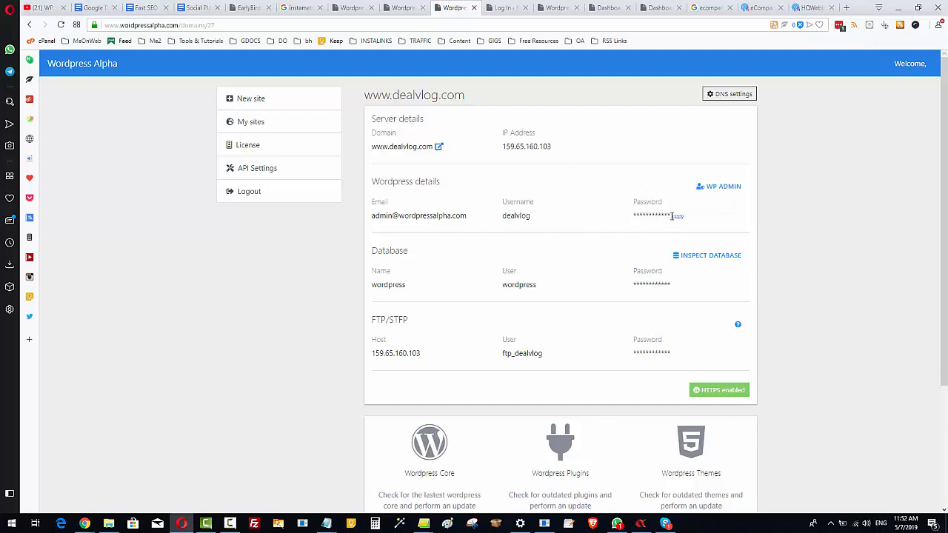
# Step: Replace the password on the dealvlog.com login page with the copied WordPress password and log in with Remember Me enabled
pyautogui.click(498, 8)
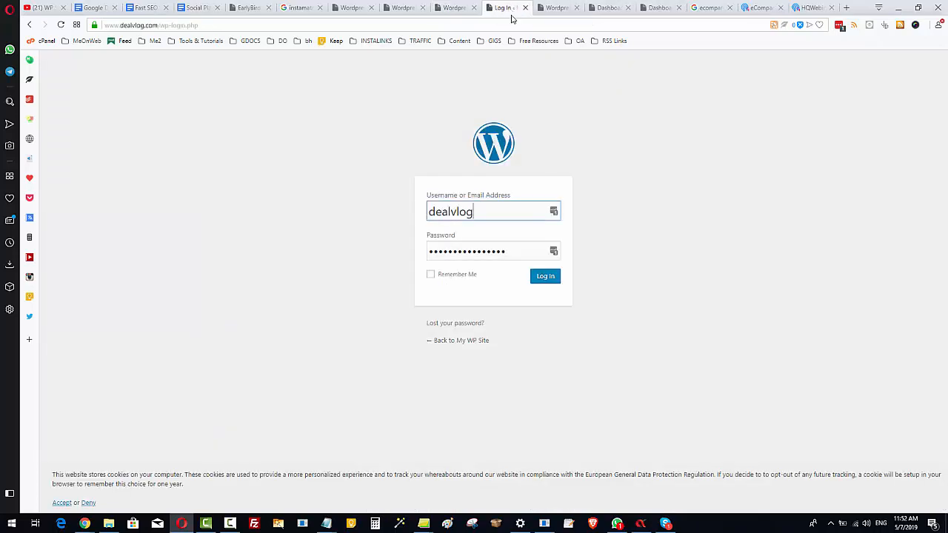
pyautogui.moveTo(506, 251); pyautogui.dragTo(425, 251)
pyautogui.rightClick(438, 251)
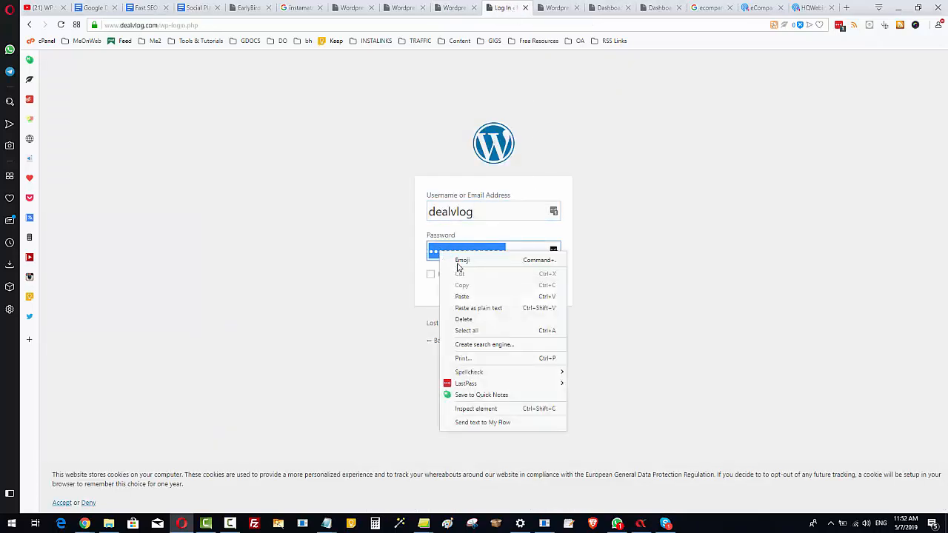
pyautogui.click(476, 298)
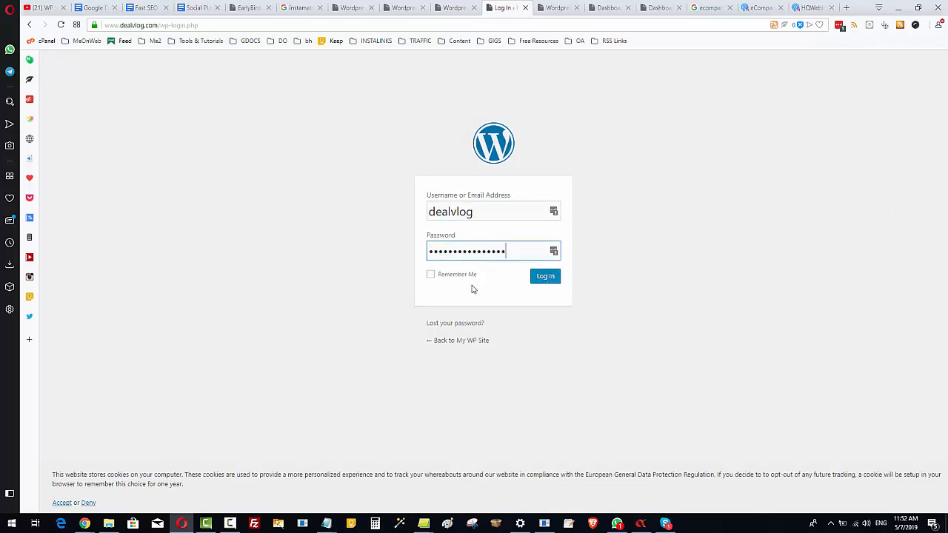
pyautogui.click(431, 274)
pyautogui.click(544, 276)
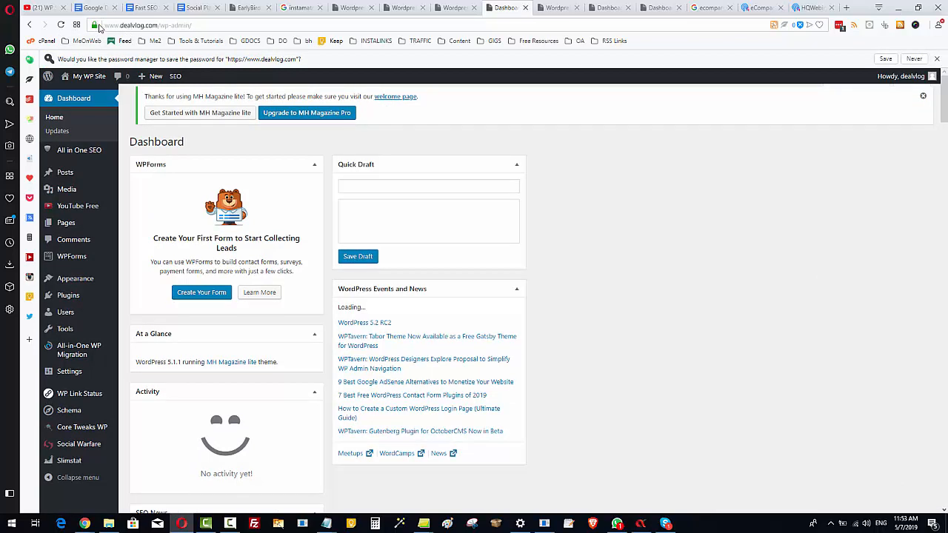
# Step: Open the new site form in Wordpress Alpha and examine its template options and domain field
pyautogui.click(451, 8)
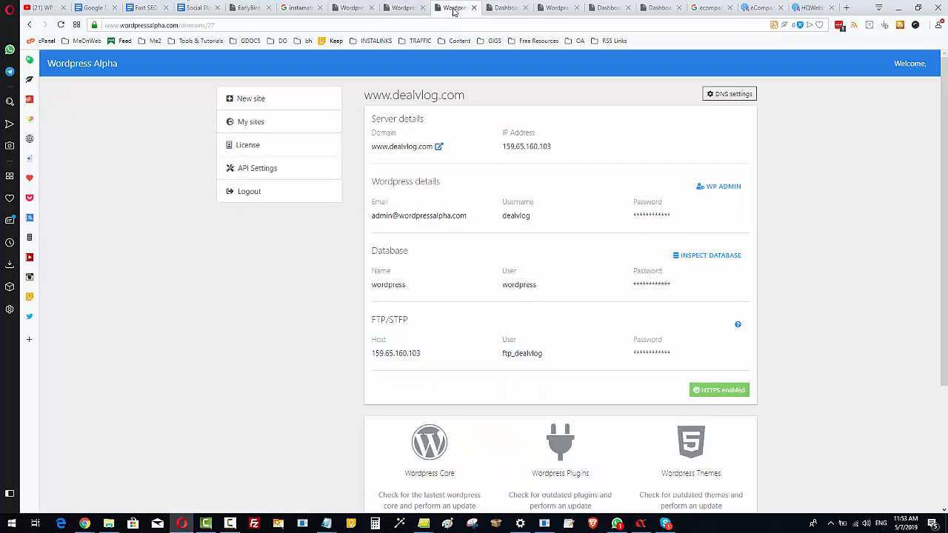
pyautogui.click(249, 104)
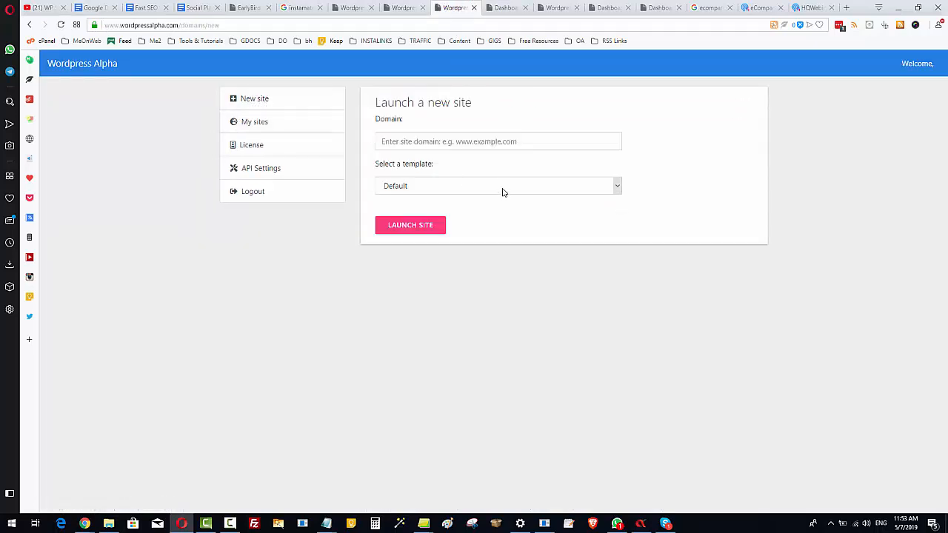
pyautogui.click(502, 190)
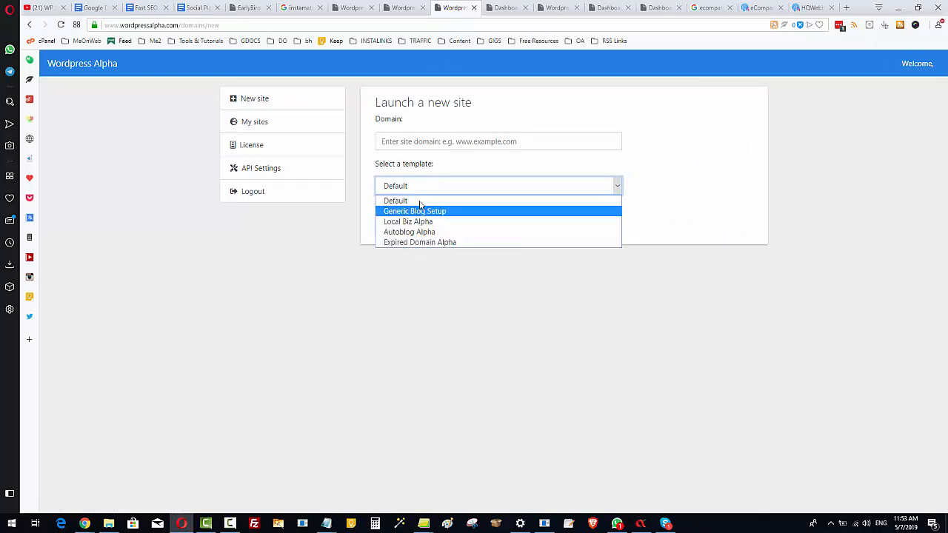
pyautogui.click(433, 141)
pyautogui.click(433, 141)
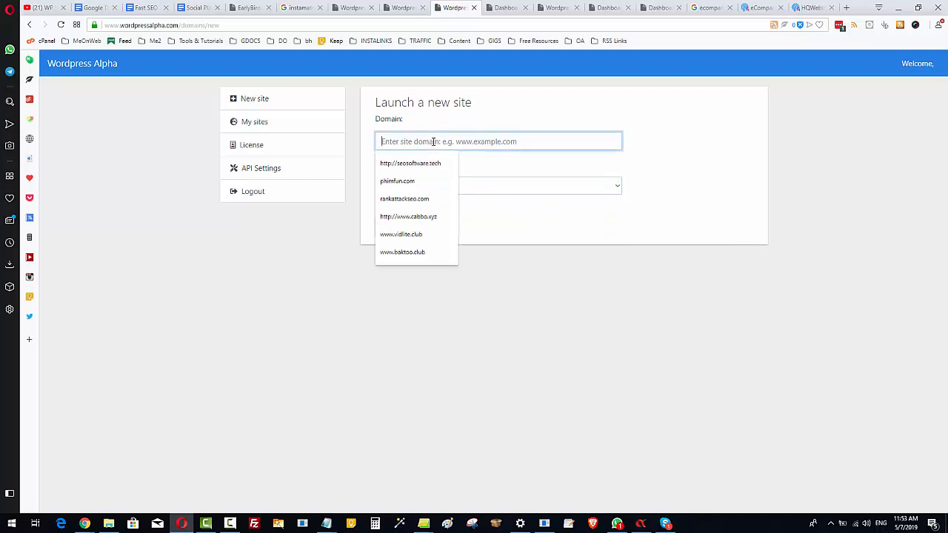
pyautogui.click(539, 124)
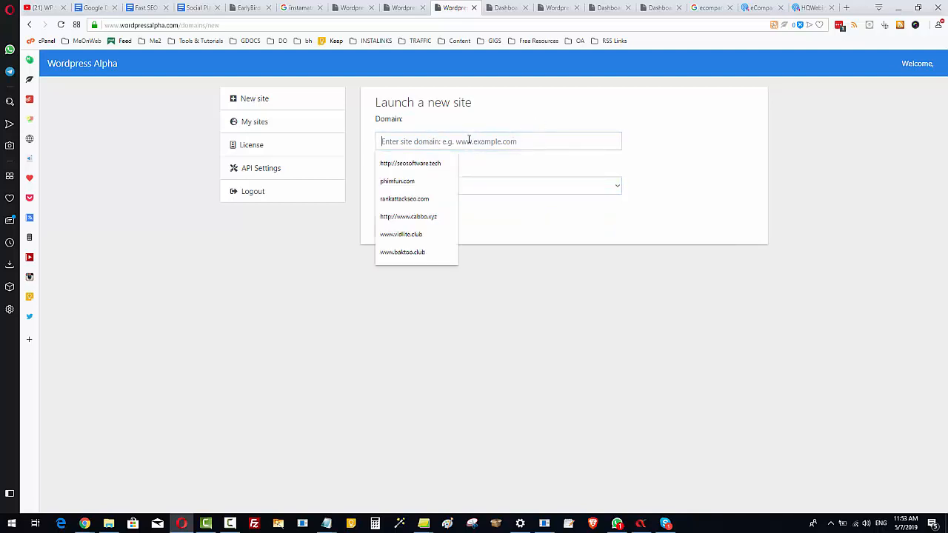
pyautogui.click(469, 141)
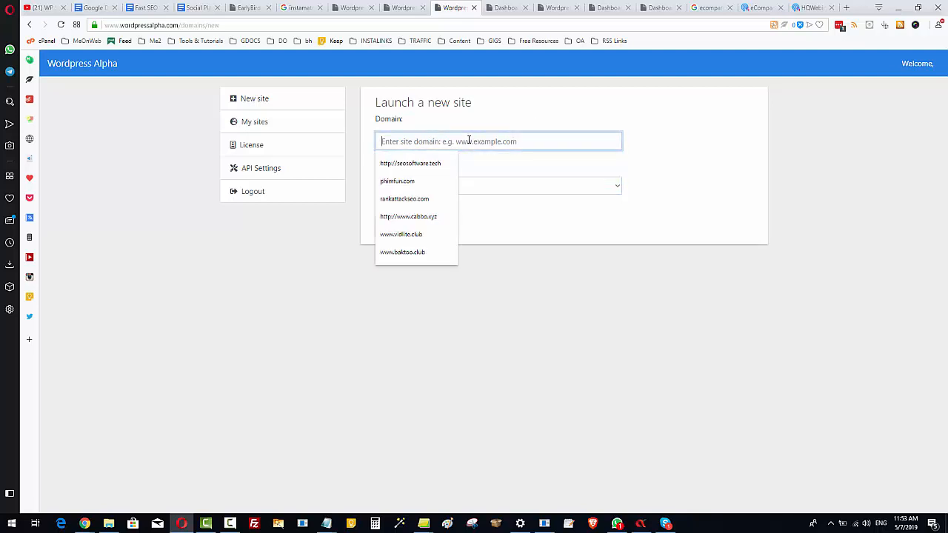
pyautogui.write('www.')
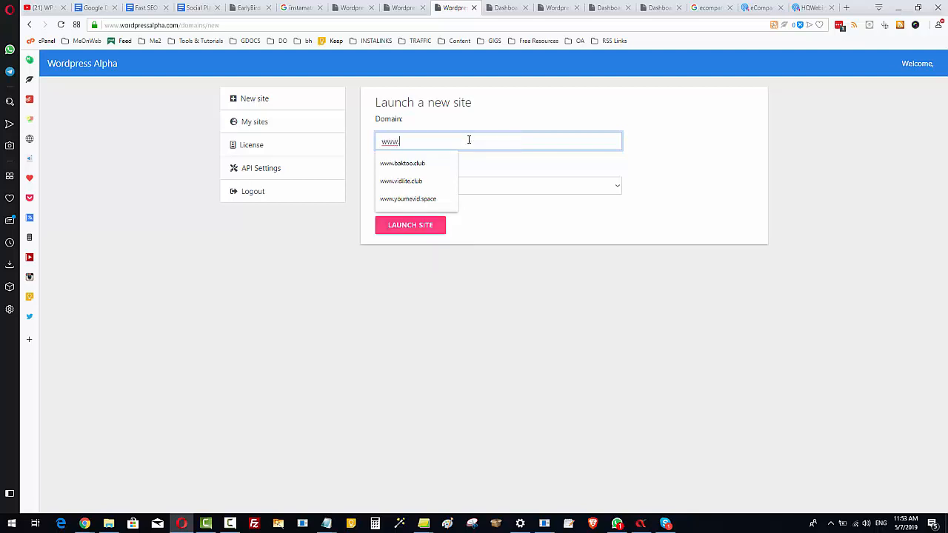
pyautogui.press('BackSpace')
pyautogui.press('BackSpace')
pyautogui.press('BackSpace')
pyautogui.press('BackSpace')
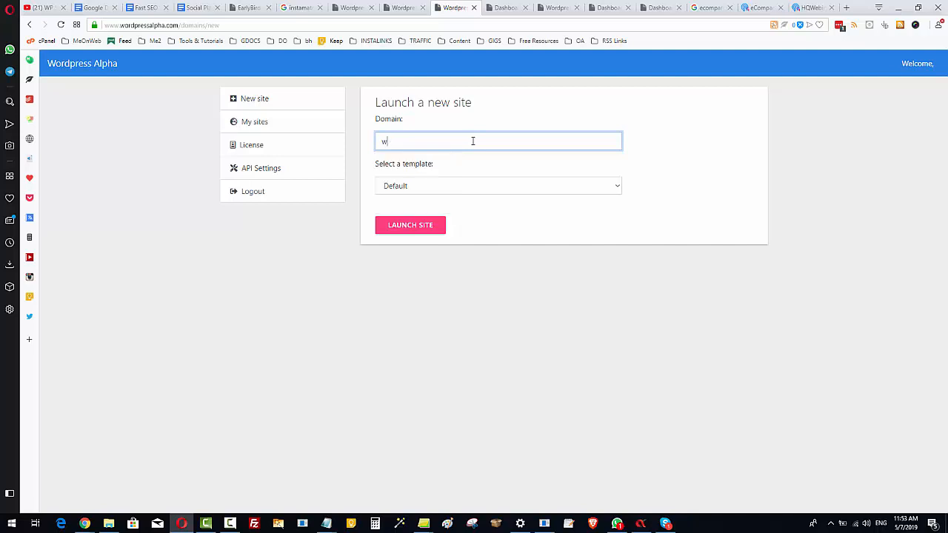
pyautogui.write('domain.com')
pyautogui.press('BackSpace')
pyautogui.press('BackSpace')
pyautogui.press('BackSpace')
pyautogui.press('BackSpace')
pyautogui.press('BackSpace')
pyautogui.press('BackSpace')
pyautogui.press('BackSpace')
pyautogui.press('BackSpace')
pyautogui.press('BackSpace')
pyautogui.click(818, 267)
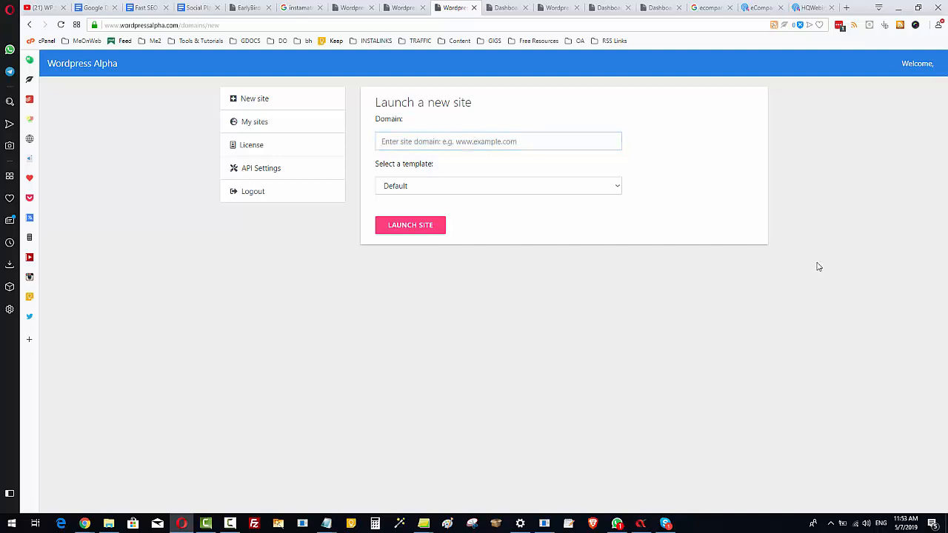